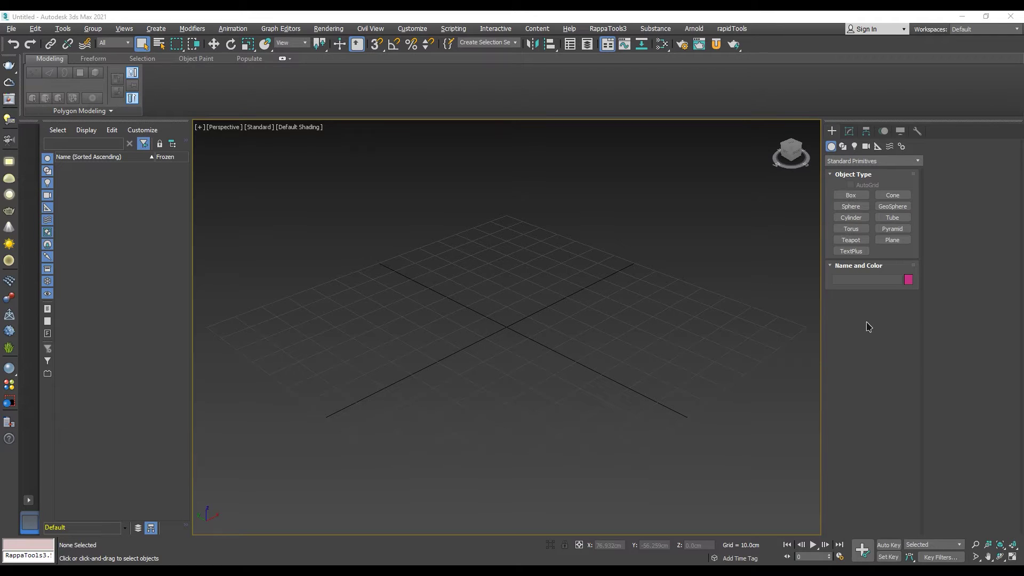
Create a trial box at the grid origin, then delete it
click(851, 195)
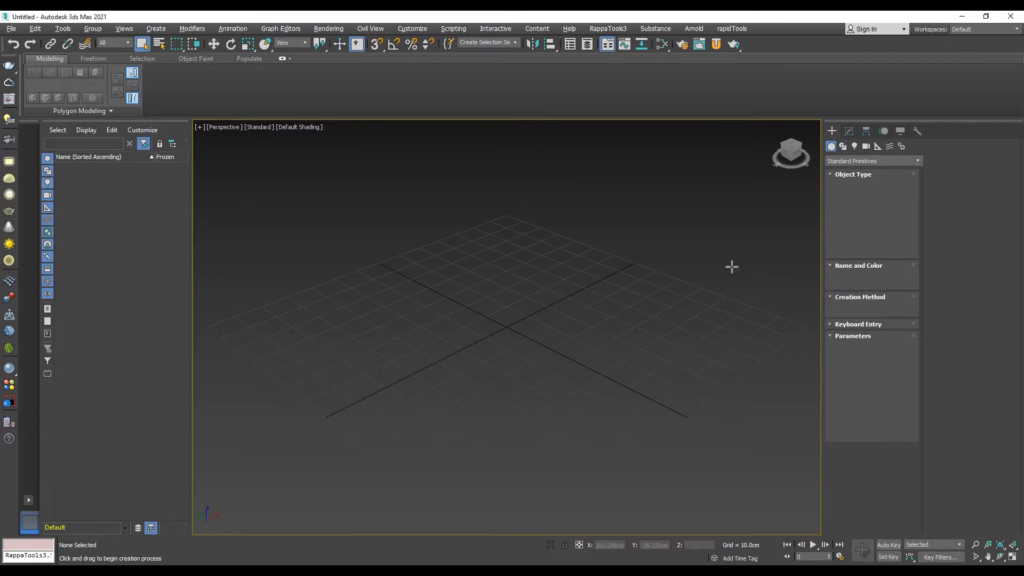
drag(506, 324, 506, 273)
click(499, 215)
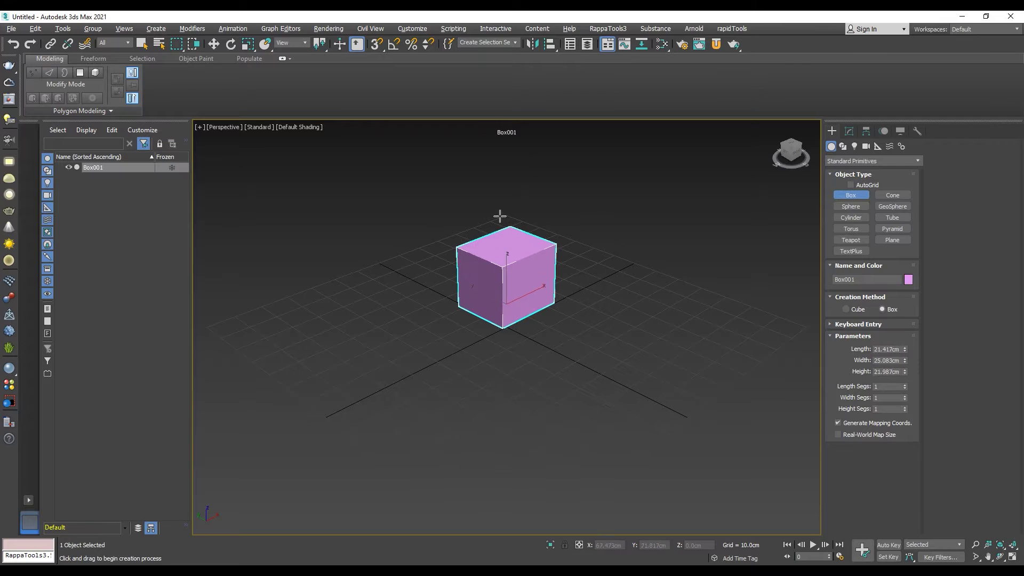
right_click(529, 336)
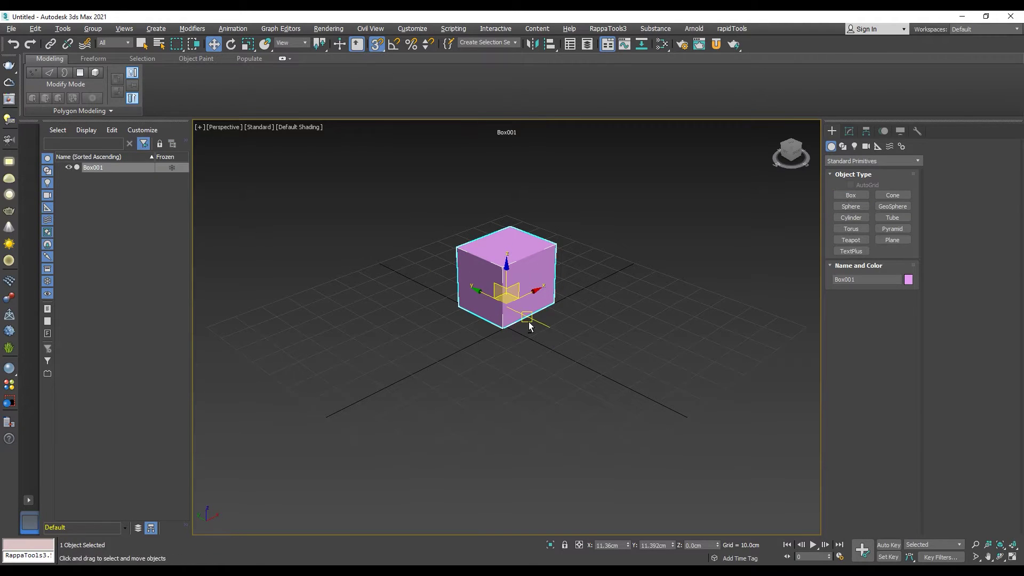
scroll(508, 315, up, 6)
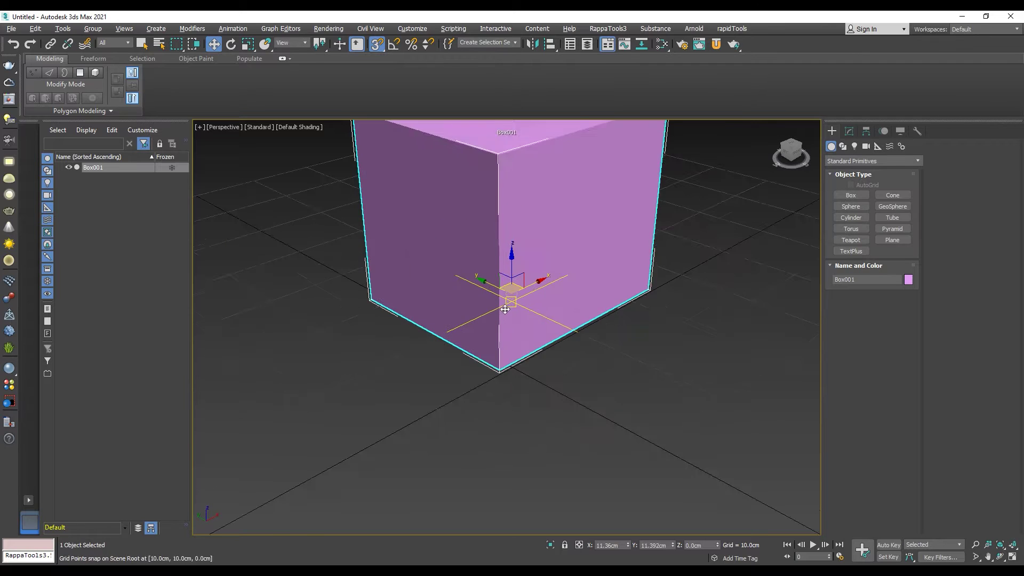
scroll(511, 293, down, 6)
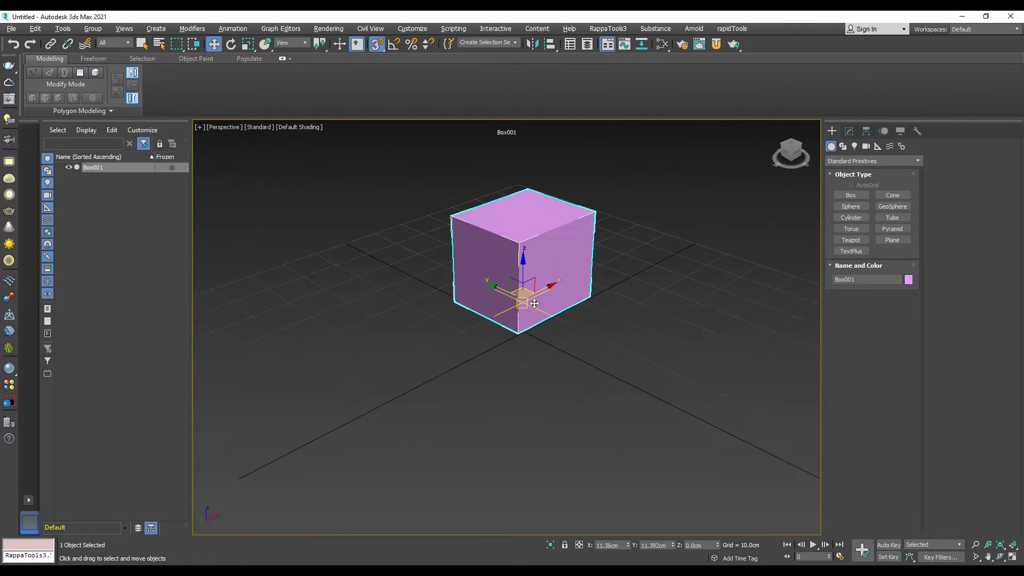
click(580, 379)
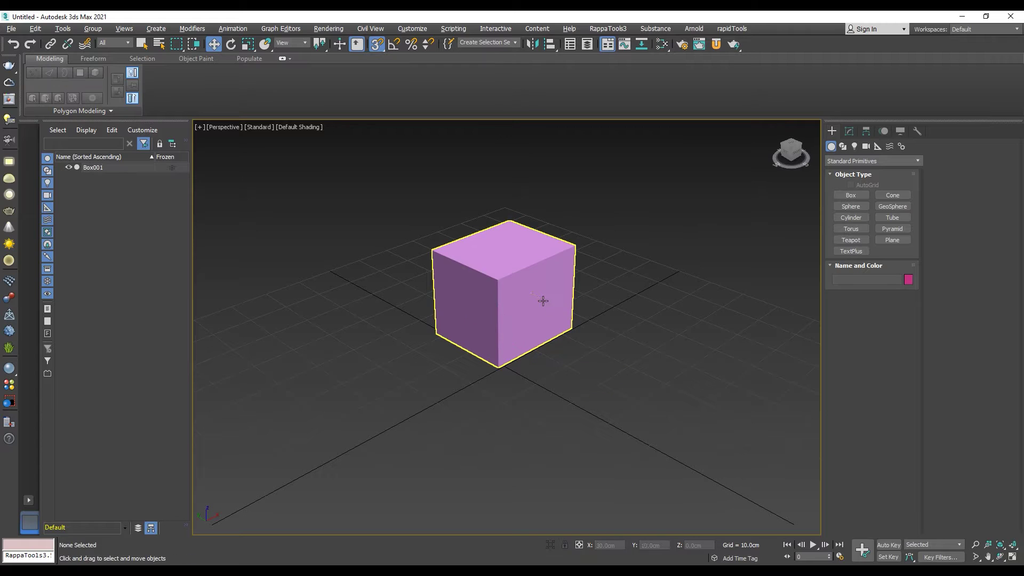
click(543, 301)
key(Delete)
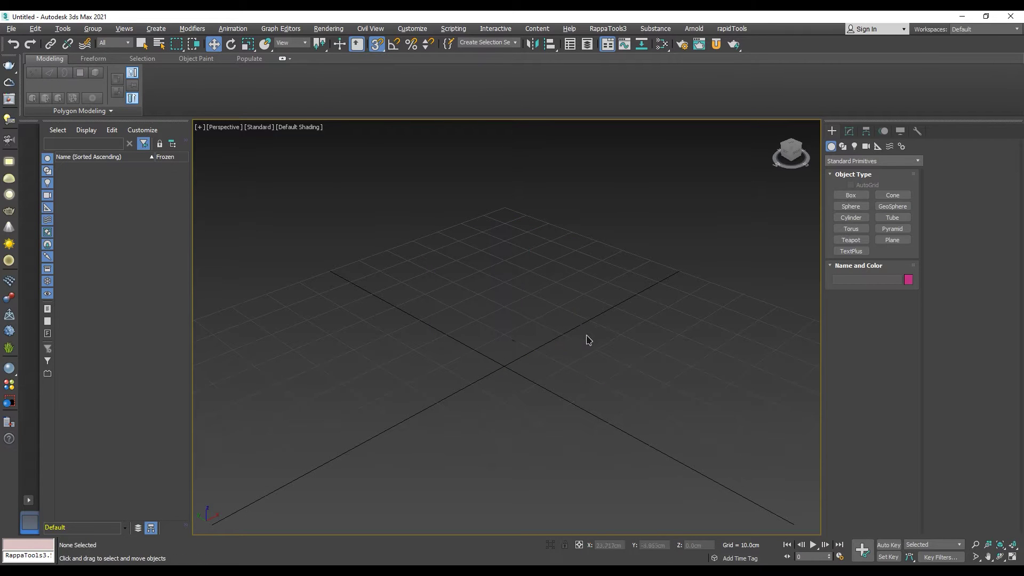
middle_drag(586, 338, 571, 313)
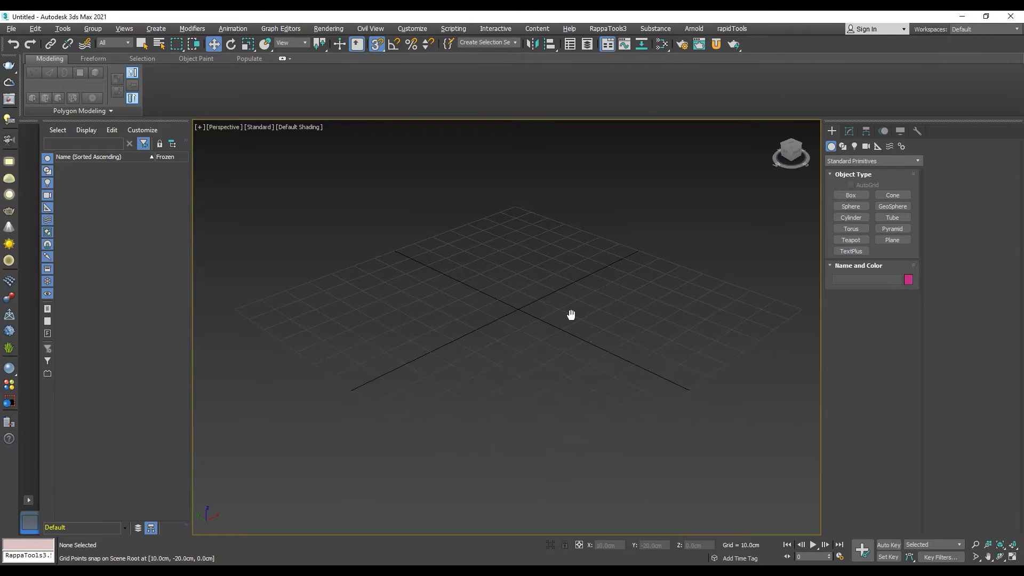
Create a new box left of the grid centre and a pyramid near the centre
click(851, 198)
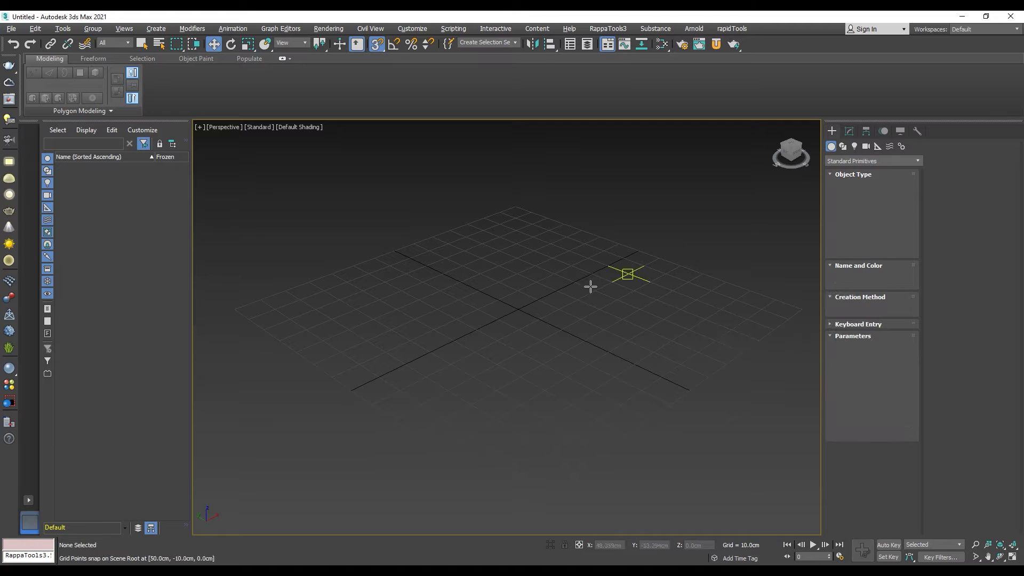
drag(370, 318, 389, 293)
click(373, 263)
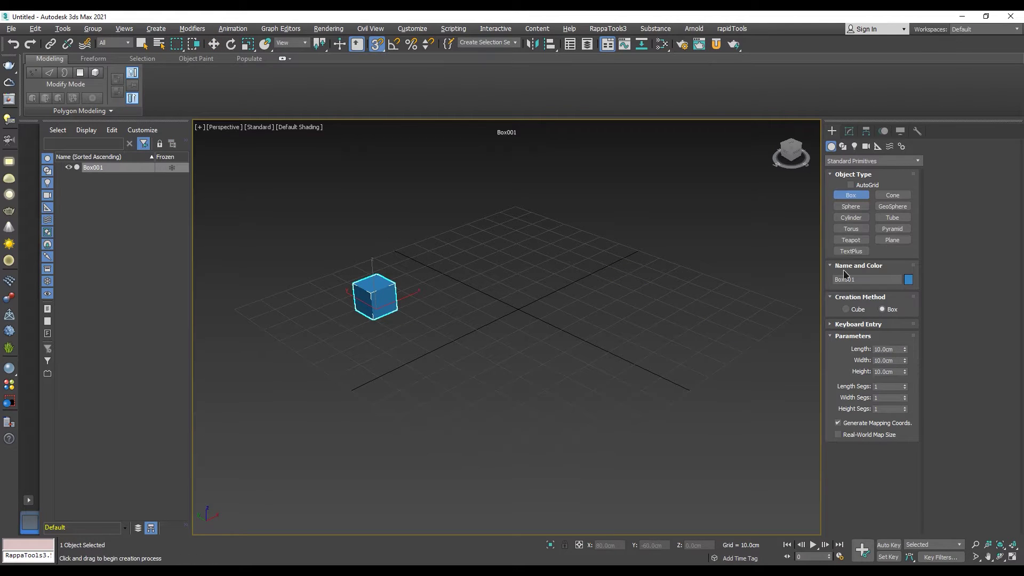
click(892, 228)
drag(481, 280, 486, 285)
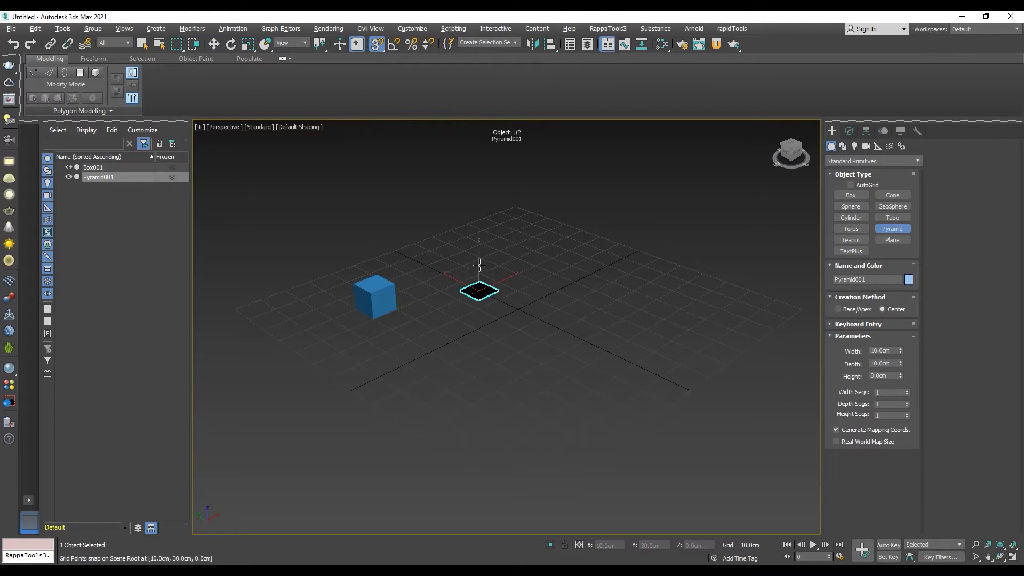
click(476, 251)
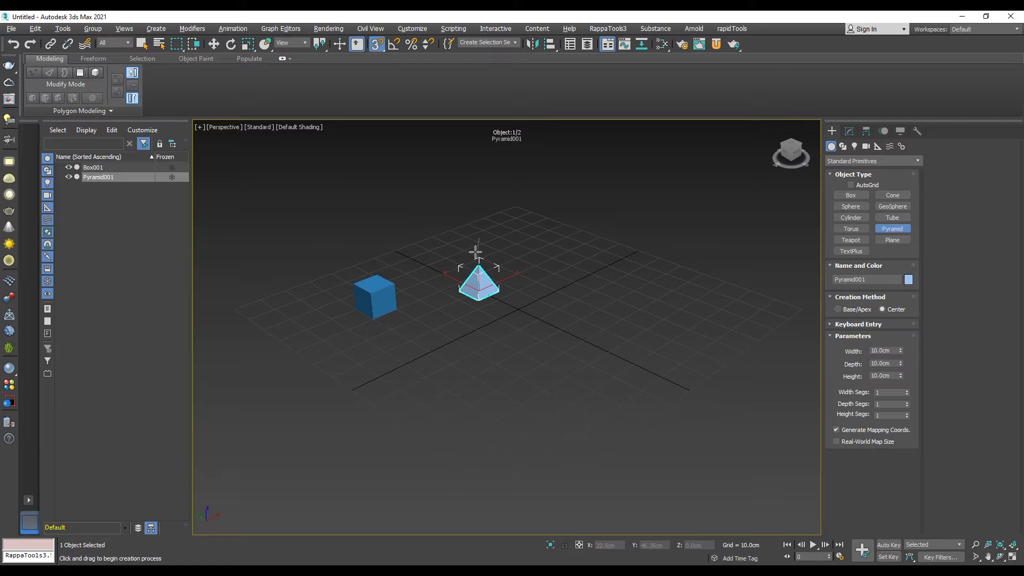
Add a teapot beside the pyramid and deselect it
click(850, 240)
drag(525, 283, 539, 272)
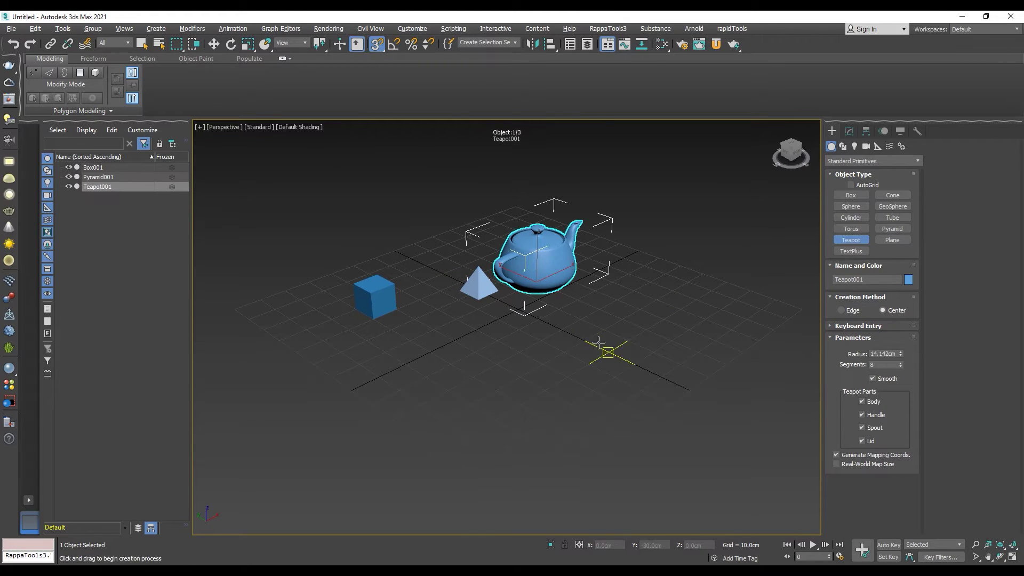
scroll(553, 327, up, 5)
key(w)
middle_drag(497, 350, 525, 353)
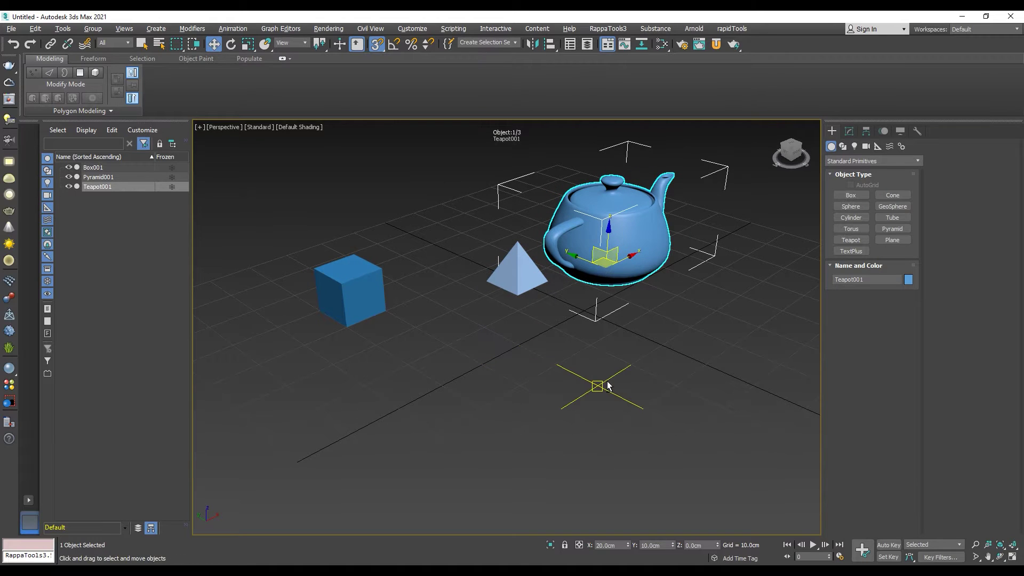
click(616, 387)
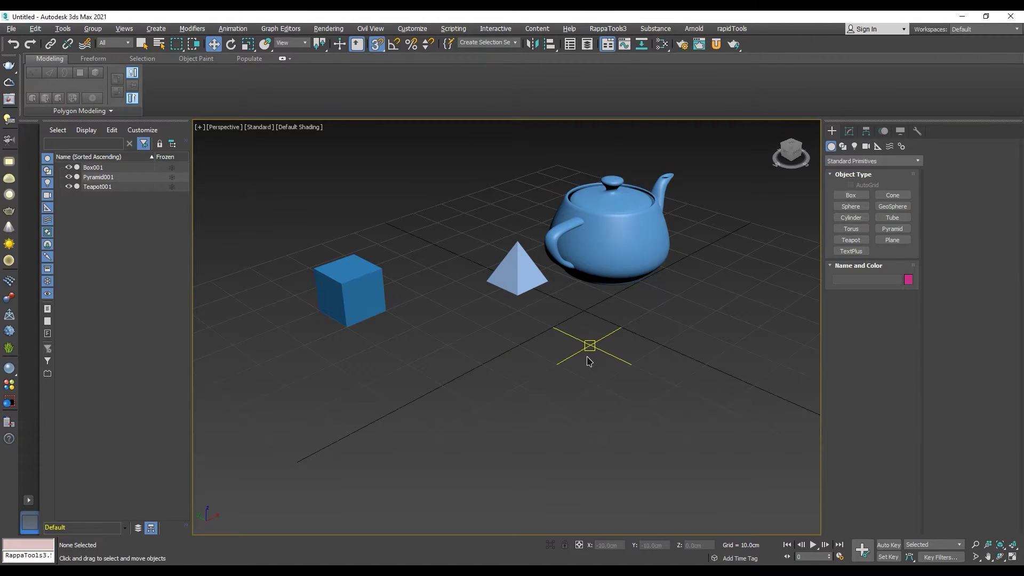
Move the box to a new grid spot and the pyramid behind it
middle_drag(586, 354, 572, 382)
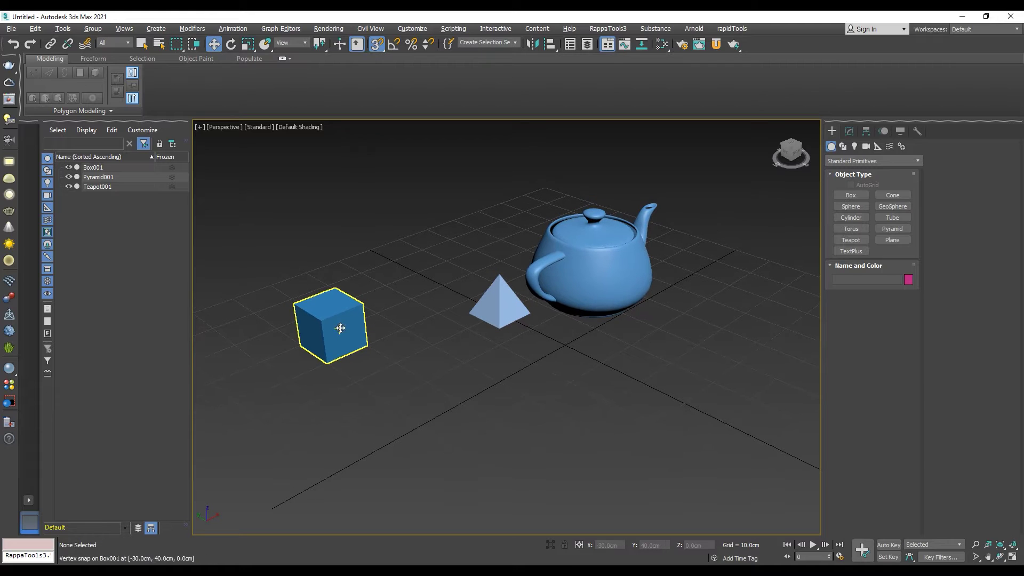
click(333, 349)
drag(357, 332, 392, 373)
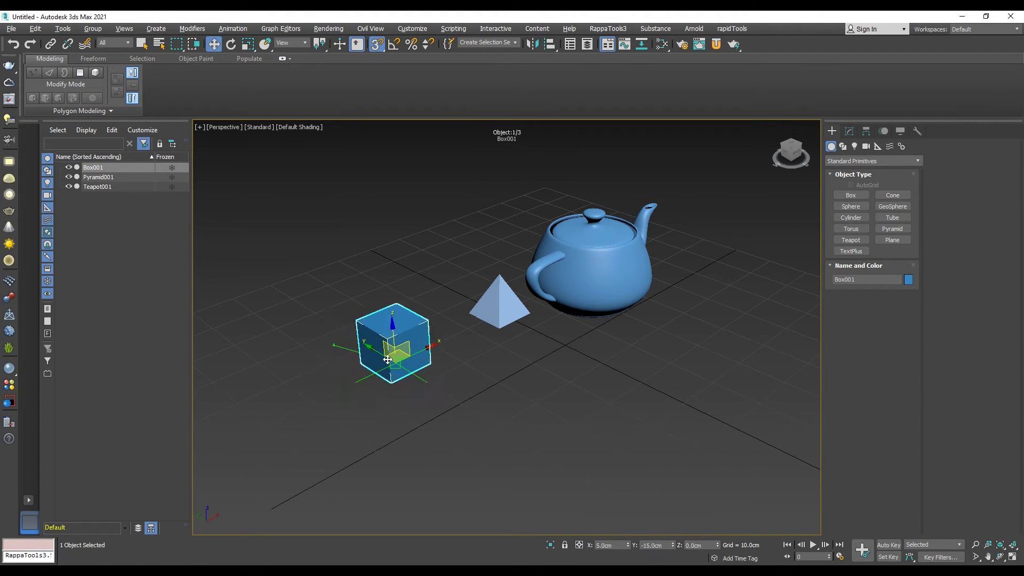
click(498, 299)
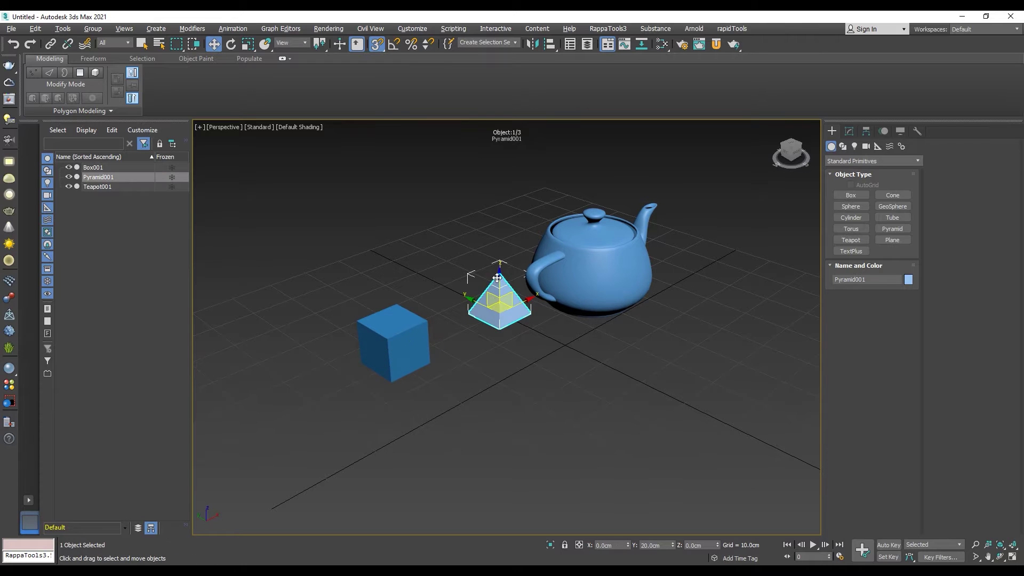
drag(497, 292, 443, 279)
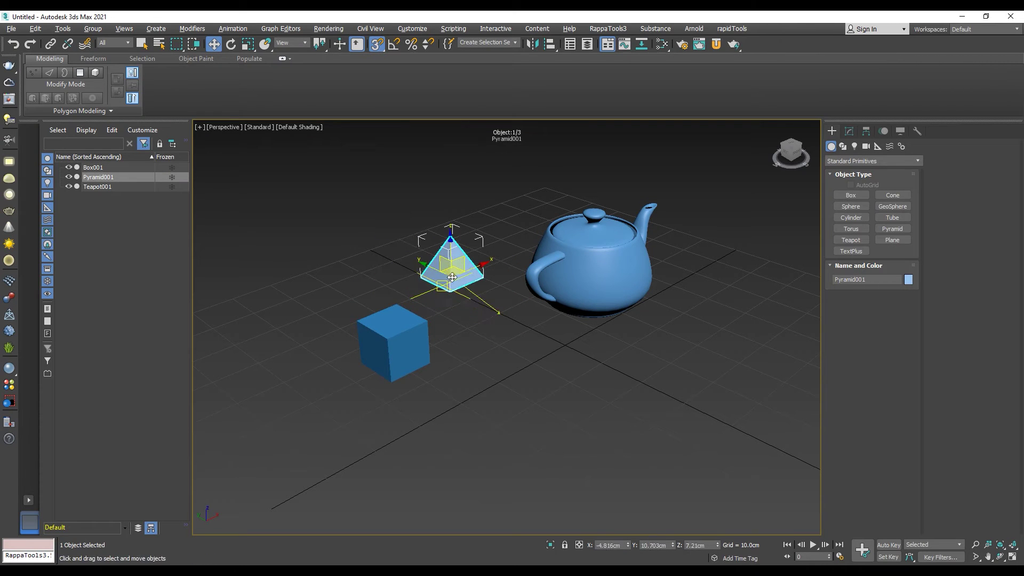
Snap the teapot to X 10, Y 0 and deselect it
click(599, 292)
drag(600, 280, 582, 342)
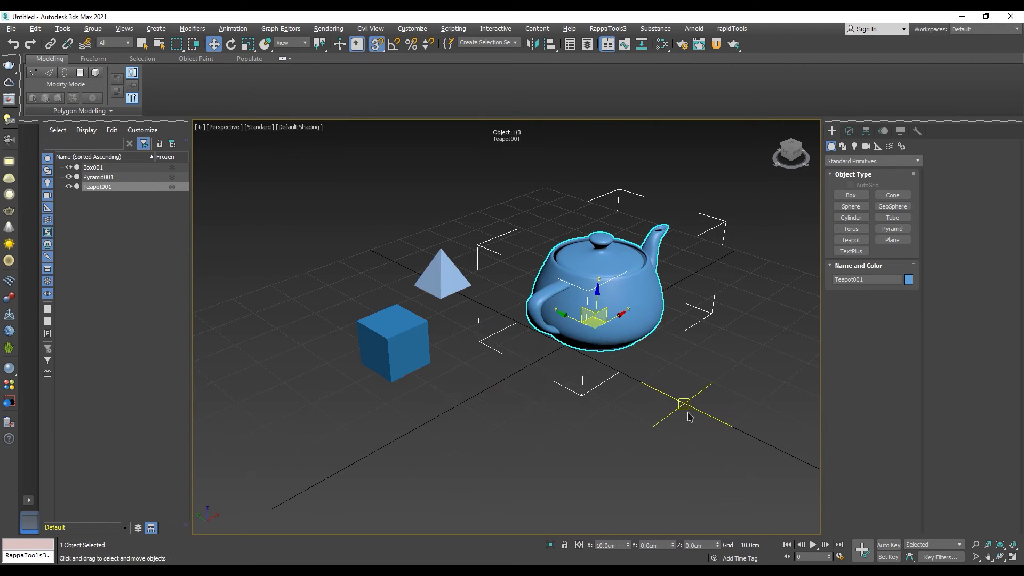
click(576, 427)
middle_drag(590, 420, 585, 410)
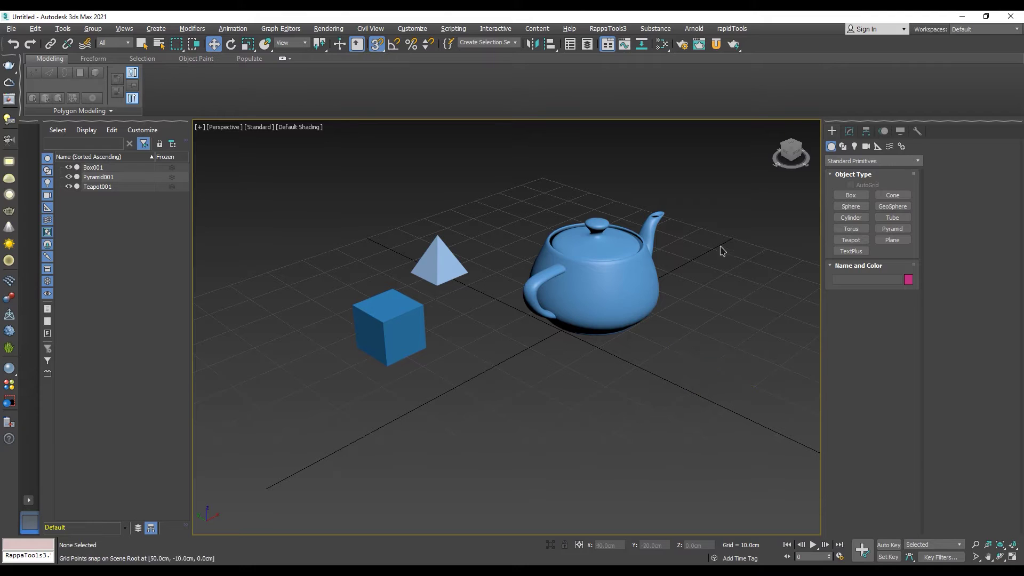
Tick Enable Axis Constraints on the Grid and Snap Settings Options tab, then close the dialog
right_click(377, 46)
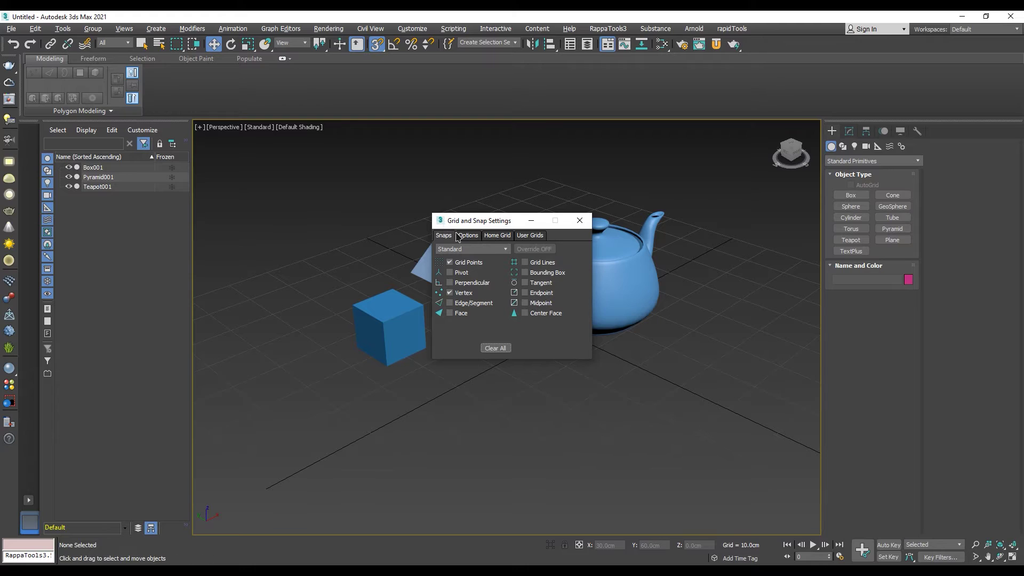
click(472, 241)
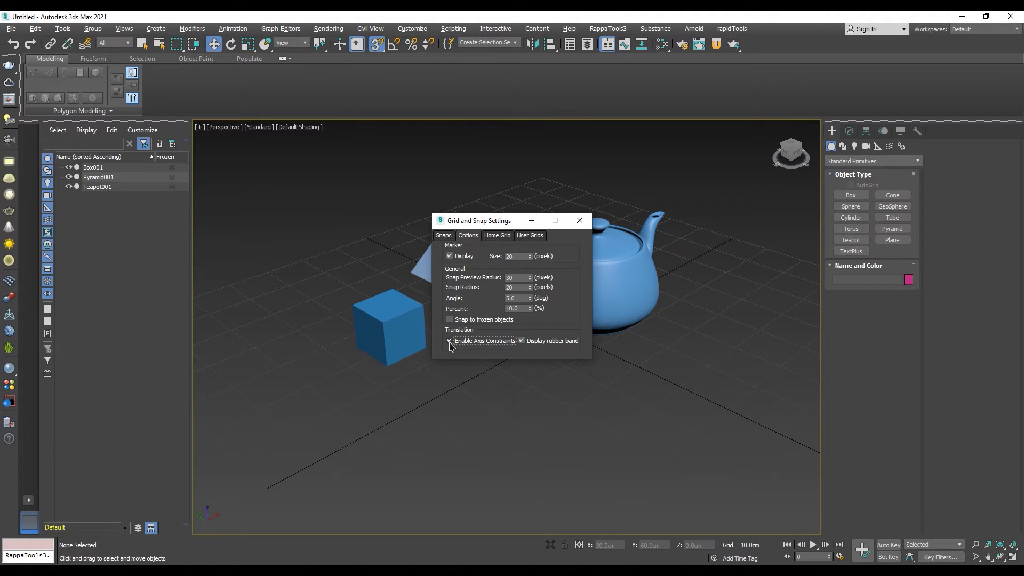
click(579, 220)
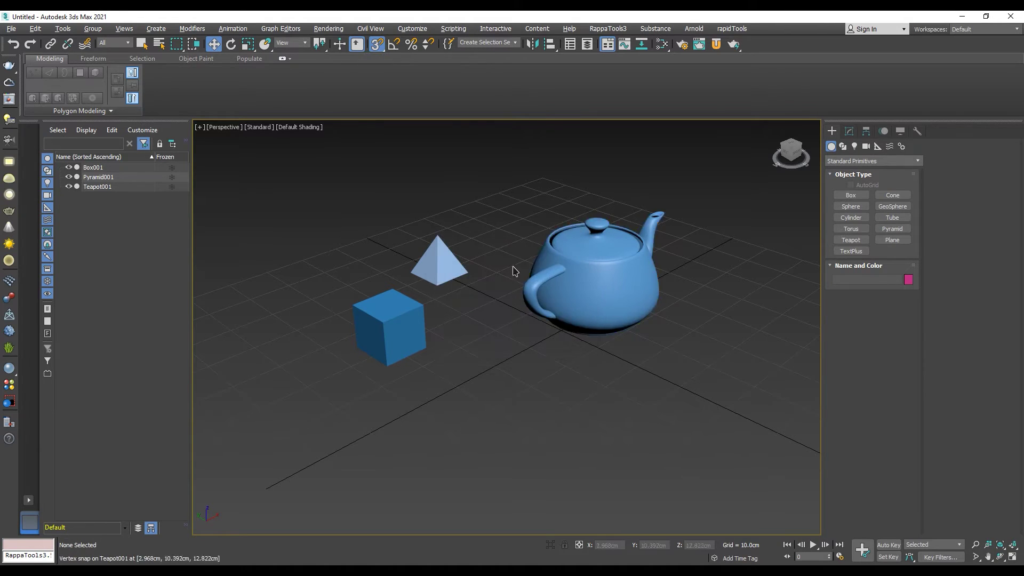
With the box selected, make snaps respect axis constraints using Alt+F3, then deselect
click(414, 329)
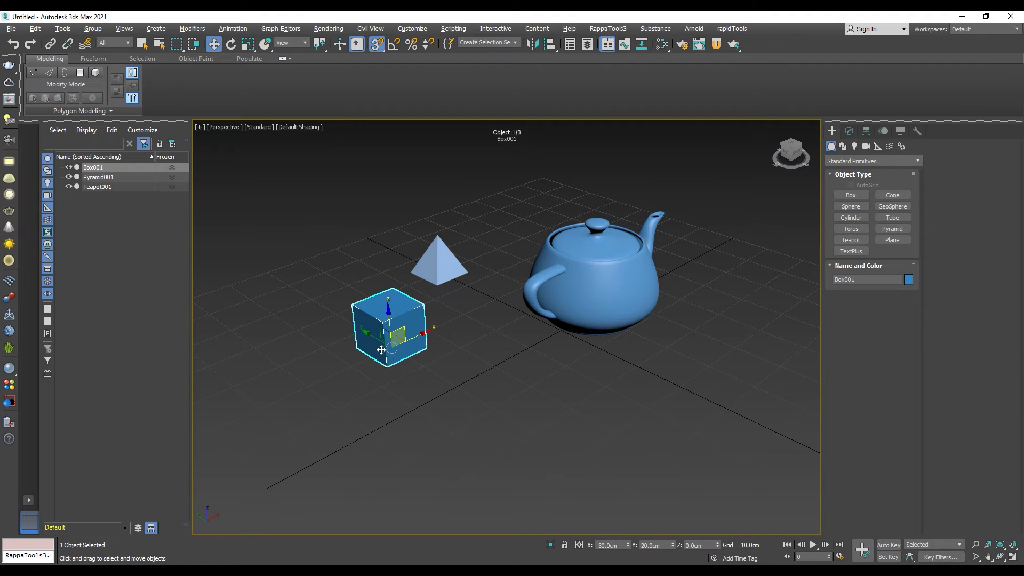
key(alt+F3)
click(552, 386)
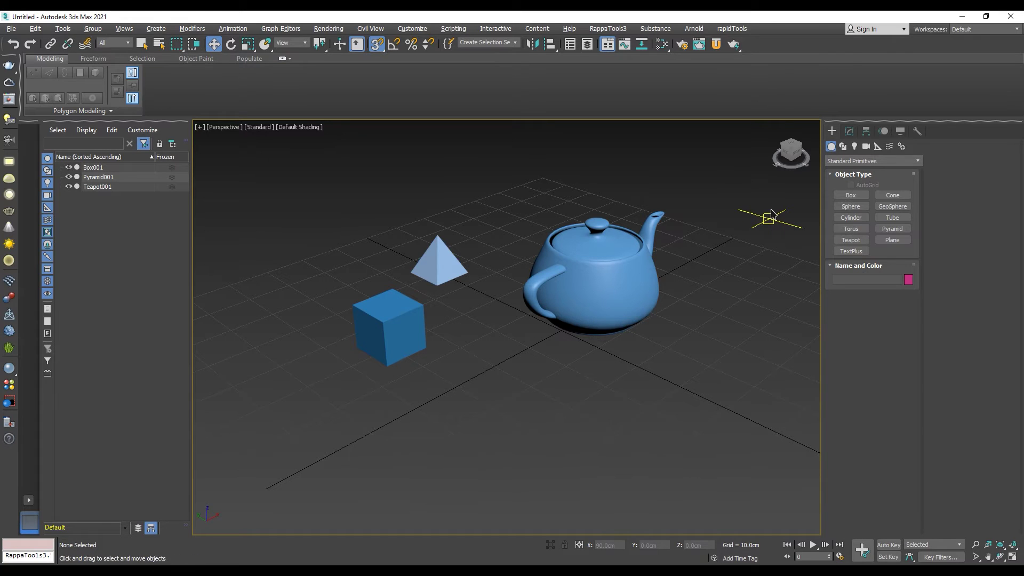
Show the Axis Constraints toolbar and float it over the viewport
right_click(779, 50)
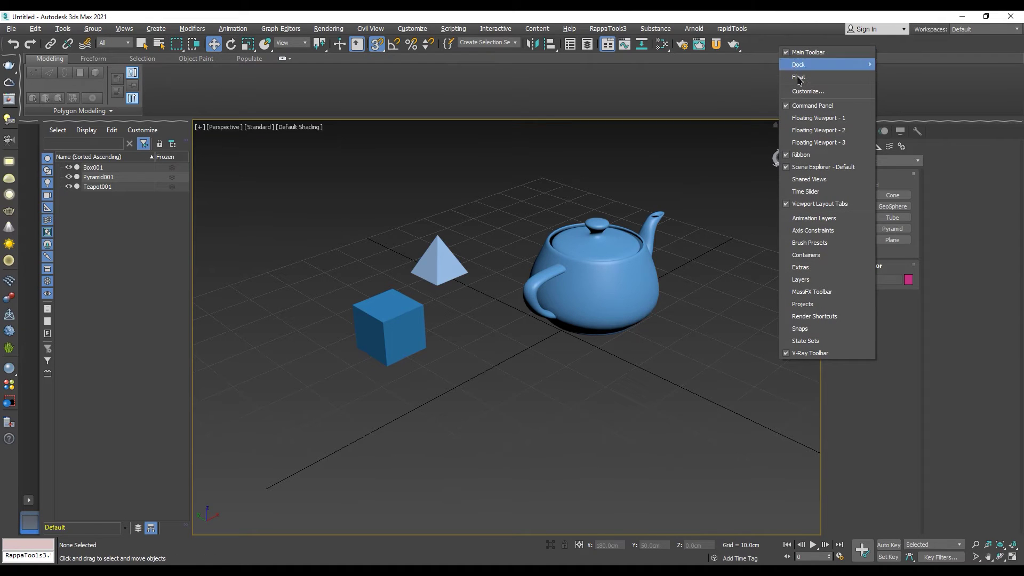
click(824, 230)
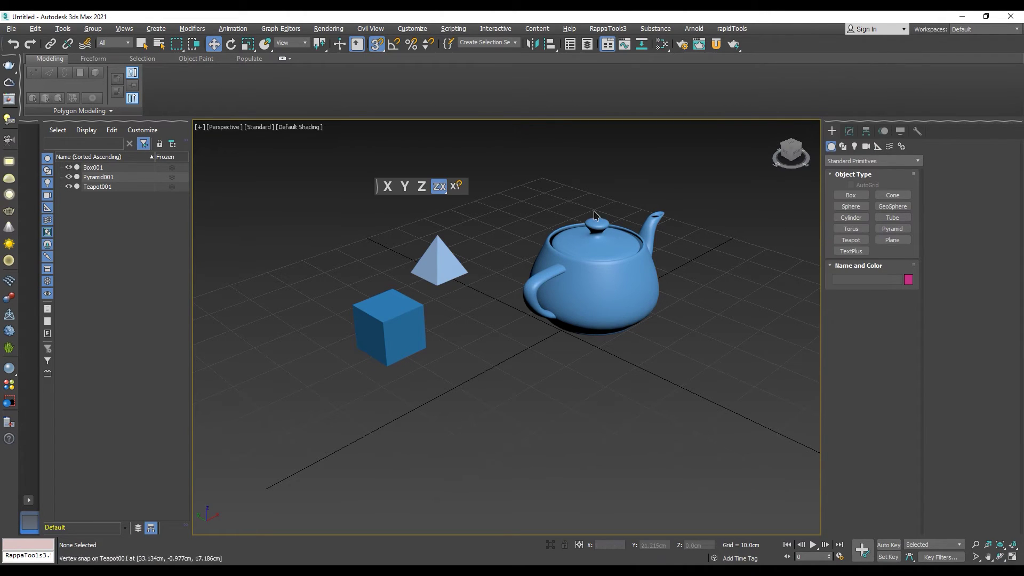
drag(377, 189, 308, 178)
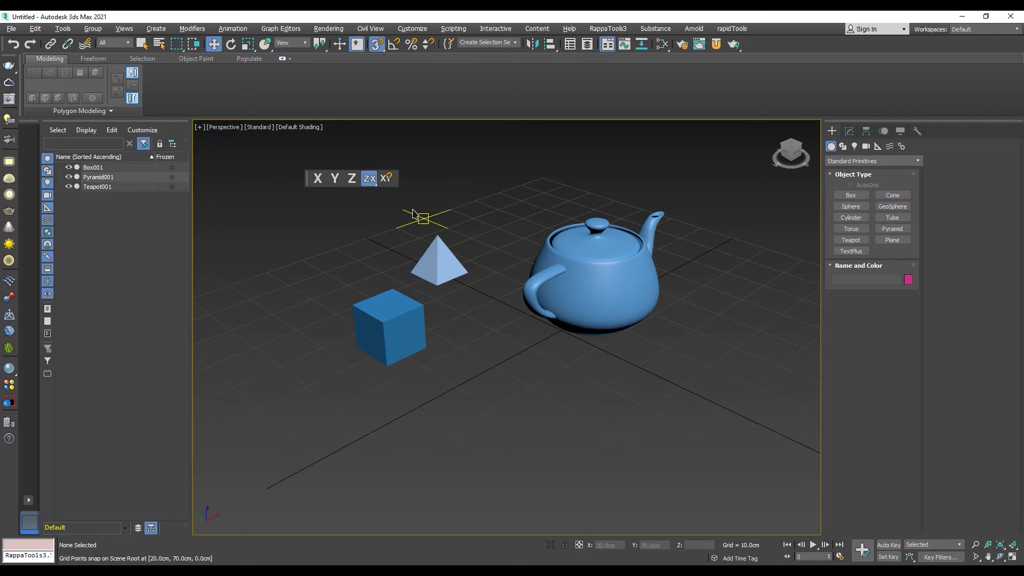
Enable axis constraints for snaps and try the Y, Z and ZX constraints on the box
click(386, 182)
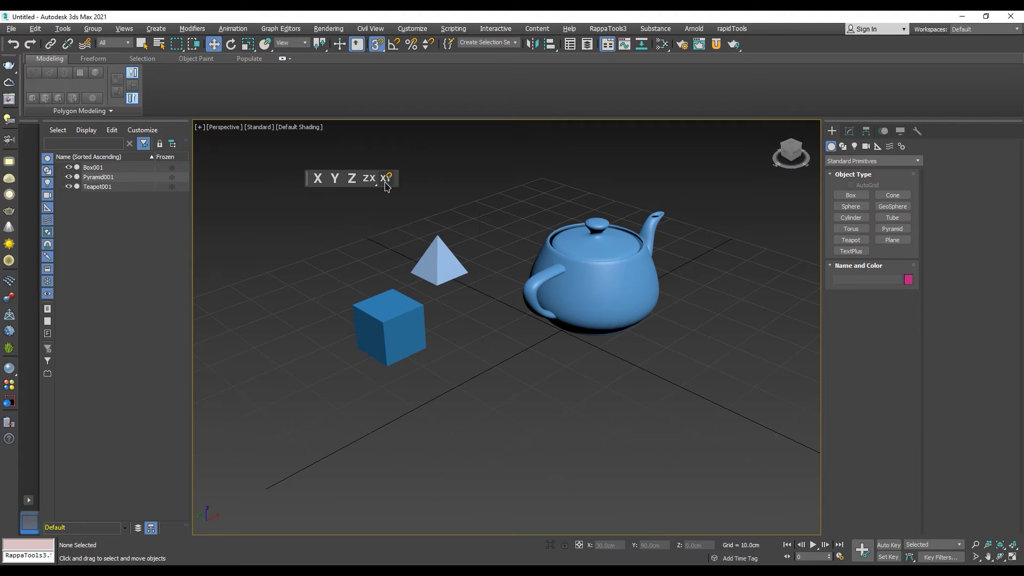
click(386, 180)
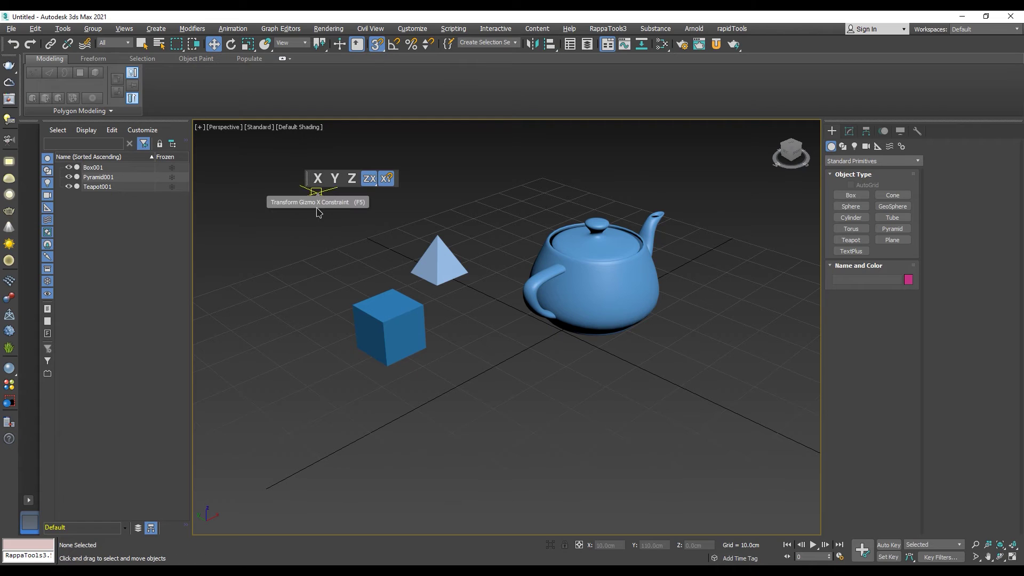
click(379, 308)
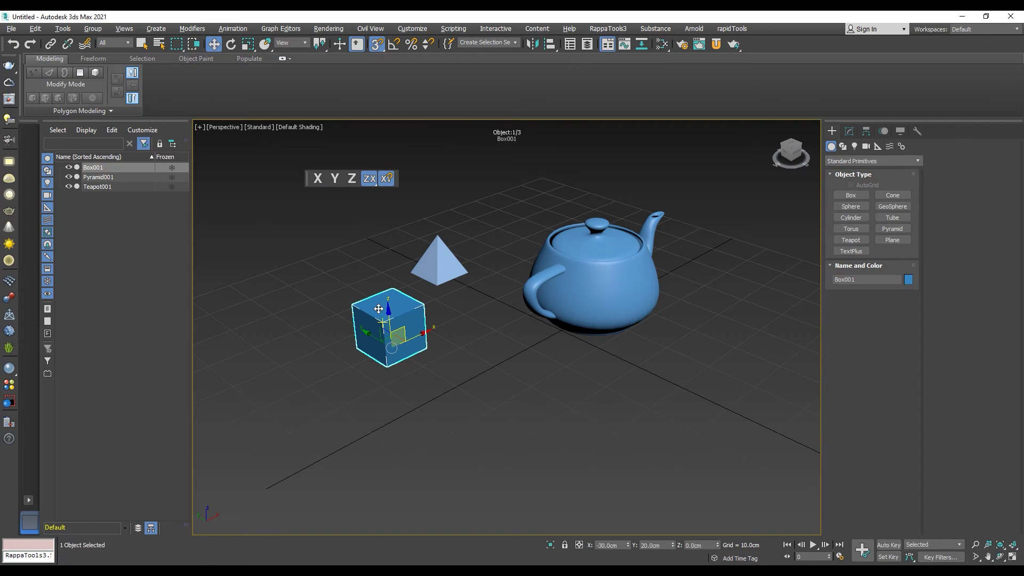
click(334, 181)
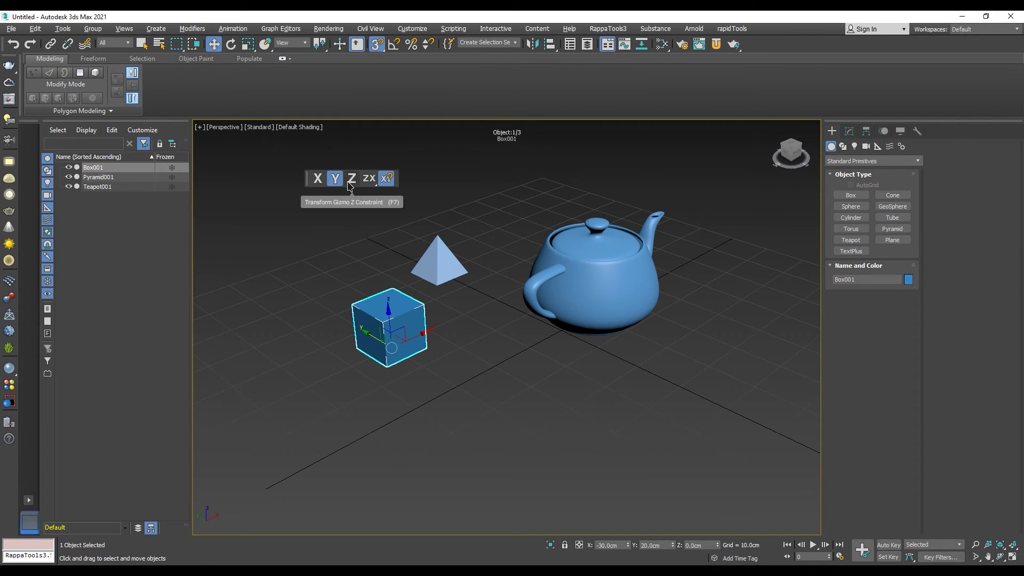
click(351, 181)
click(369, 181)
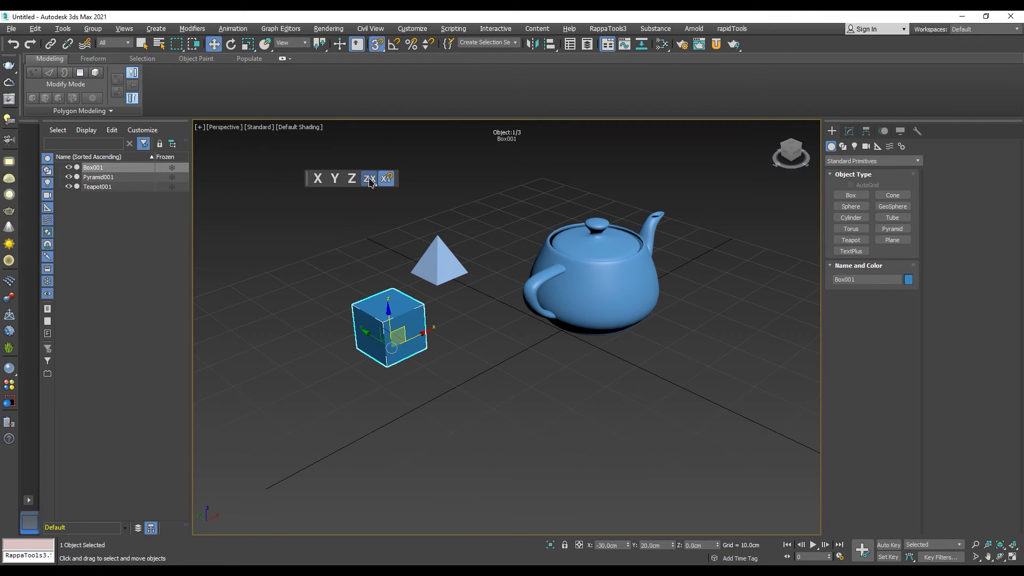
drag(369, 181, 371, 233)
Drag the box along X to X -40 cm, then switch through Z, X and Y constraints
click(346, 273)
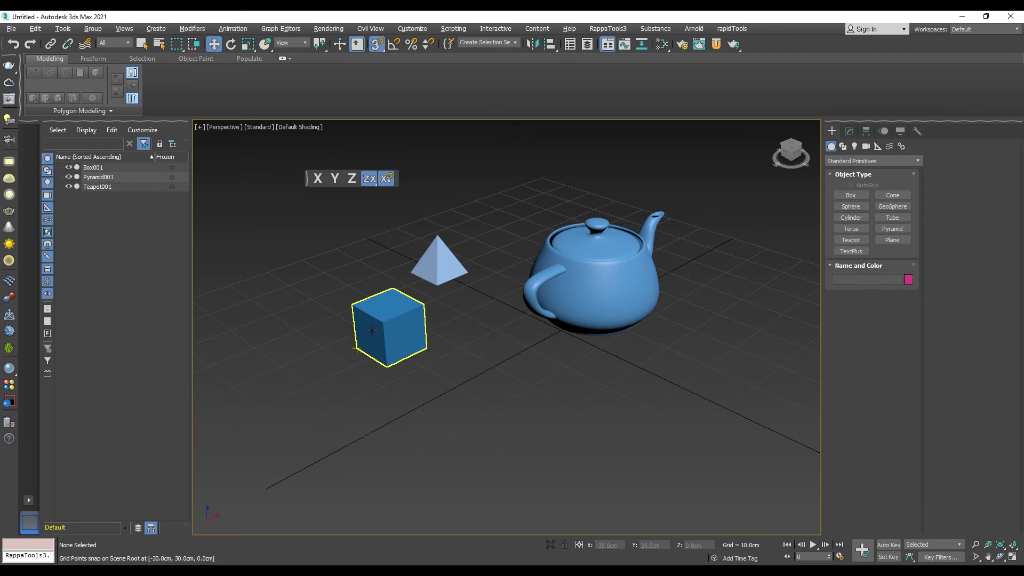
click(372, 330)
drag(418, 337, 356, 369)
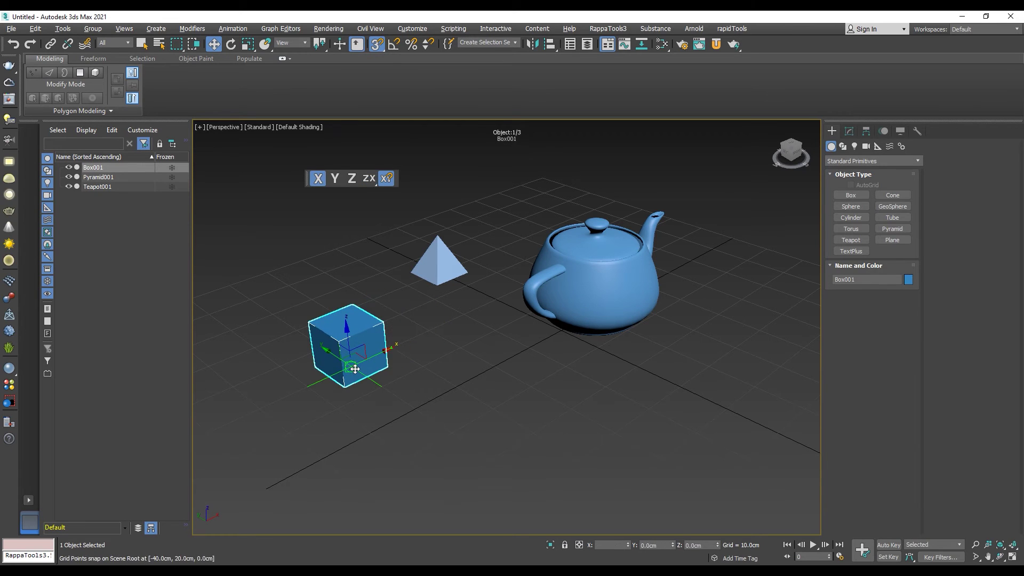
click(347, 339)
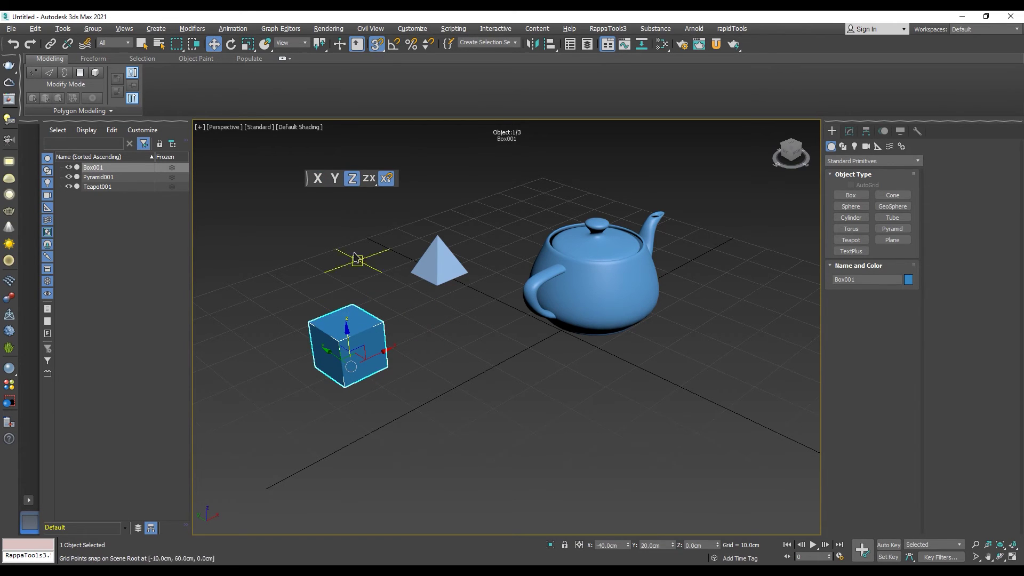
click(375, 349)
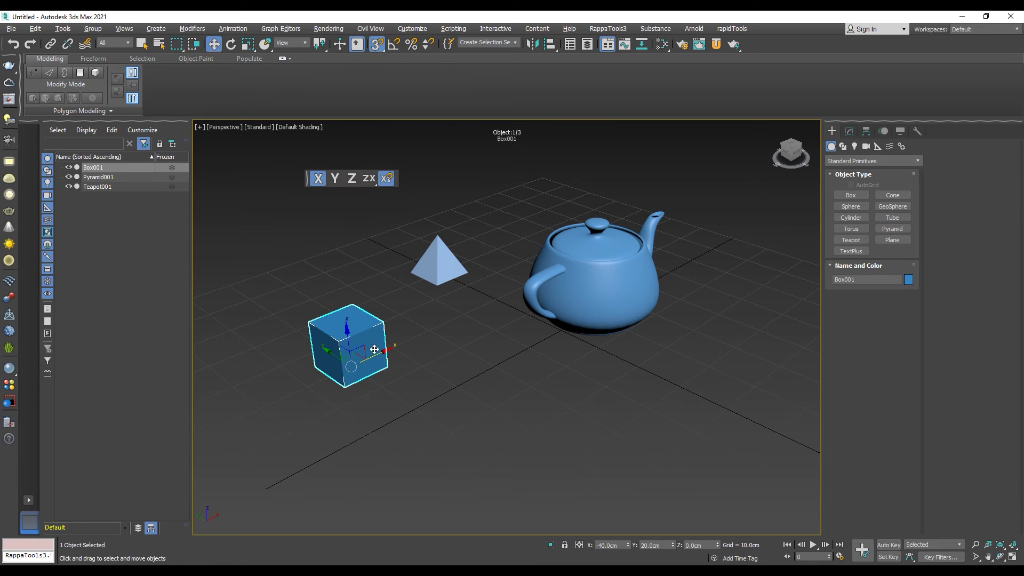
click(327, 350)
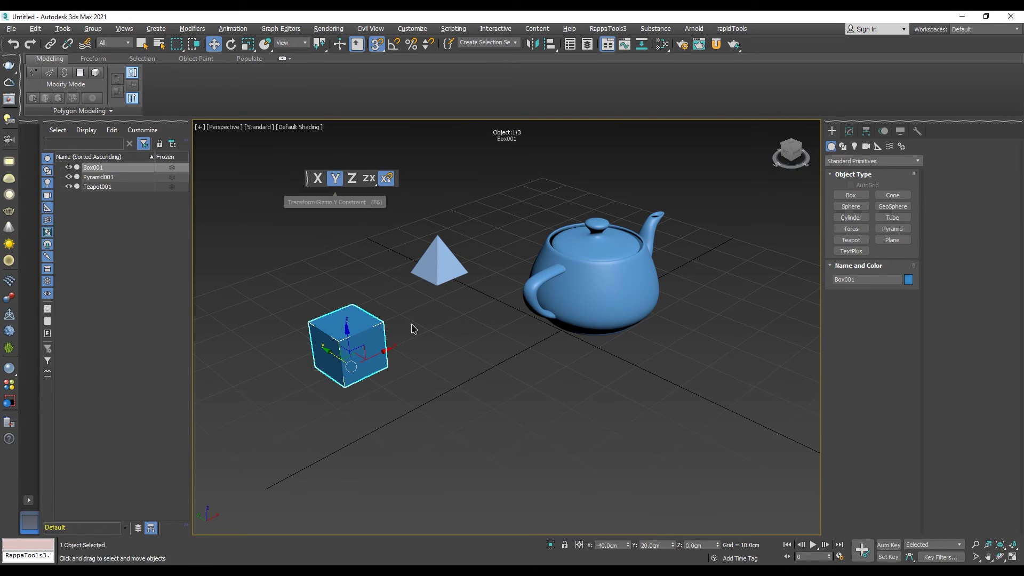
Deselect the box and cycle constraints X, Y, Z, ZX to XY with F5–F8
click(409, 349)
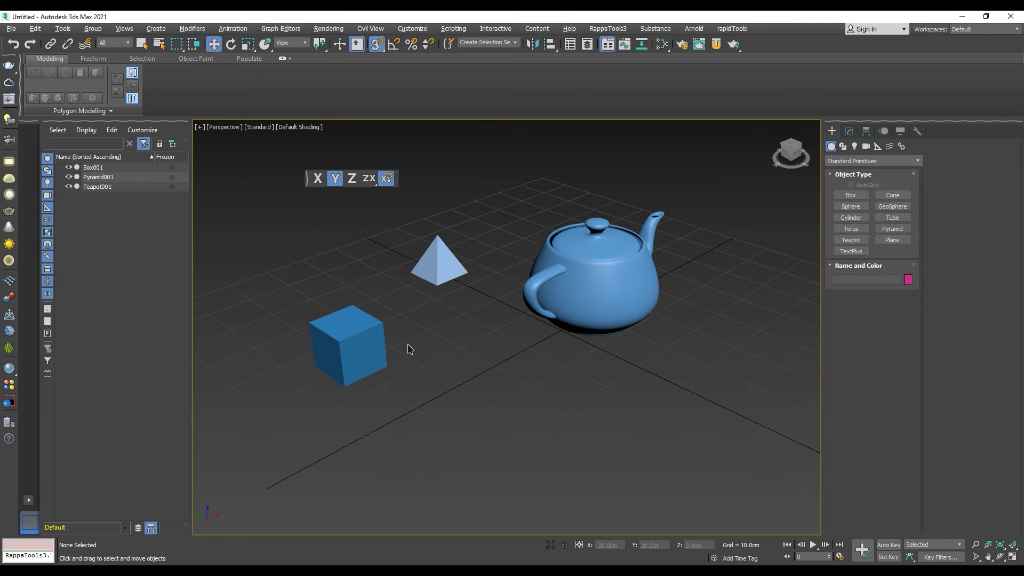
key(F5)
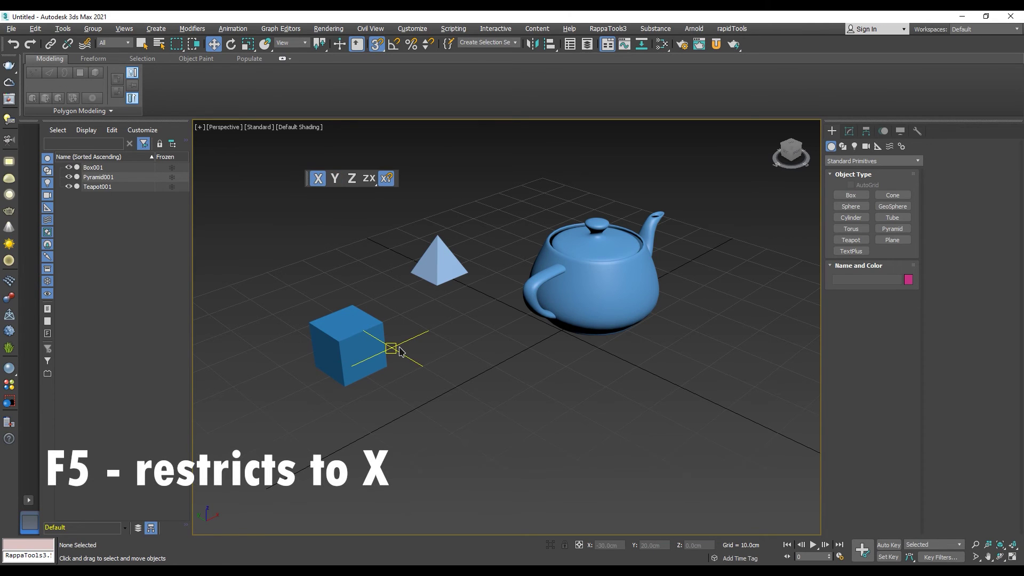
key(F6)
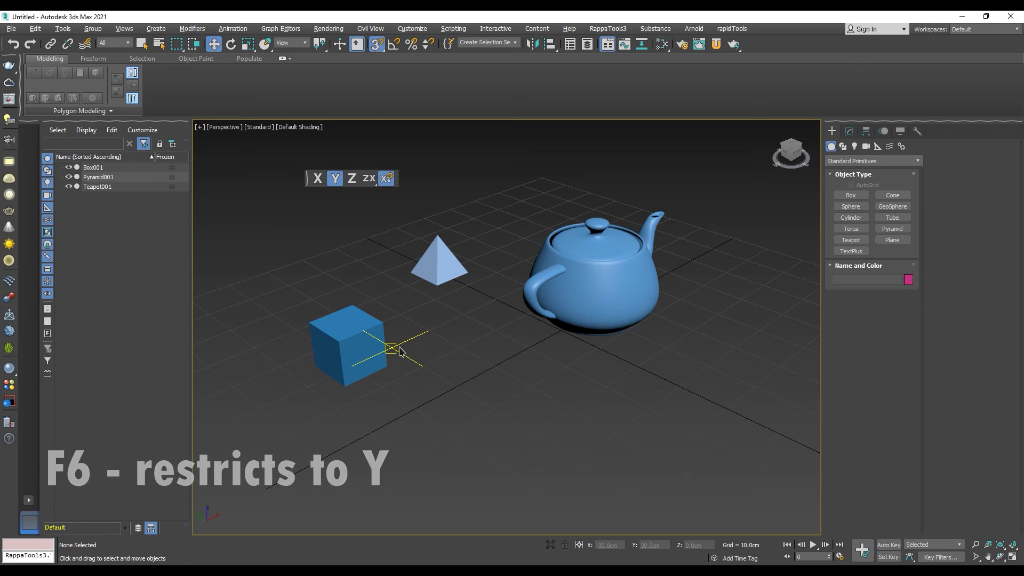
key(F7)
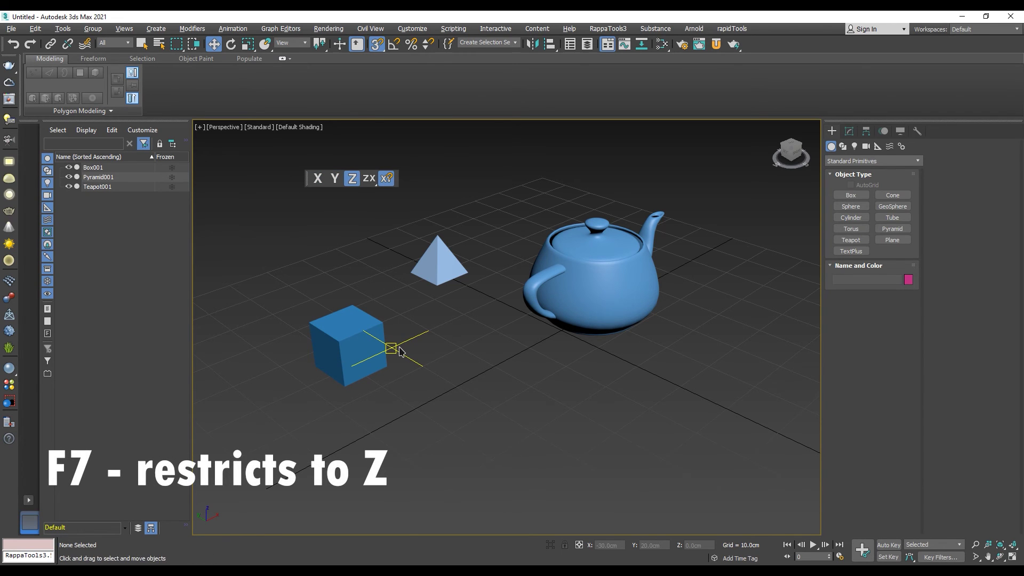
key(F8)
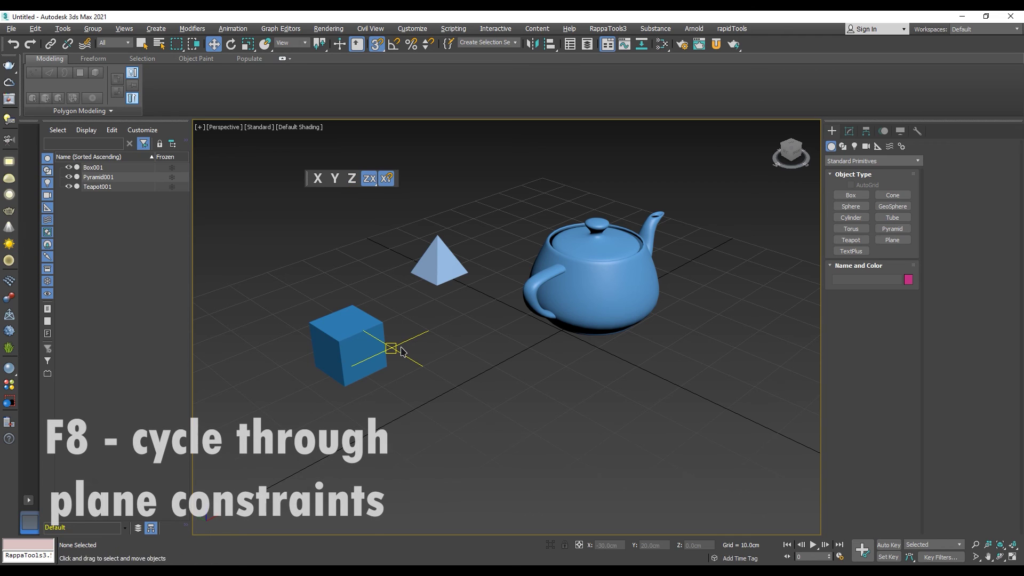
key(F8)
key(F8)
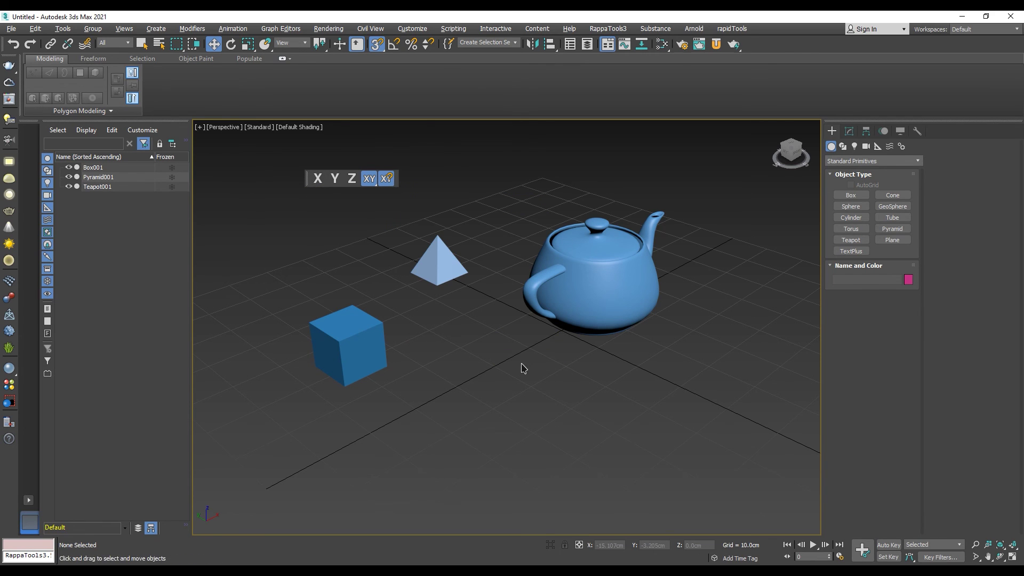
Move the box along Y only to X -40 cm, Y 0 cm, then deselect it
click(361, 347)
key(F6)
drag(360, 347, 413, 410)
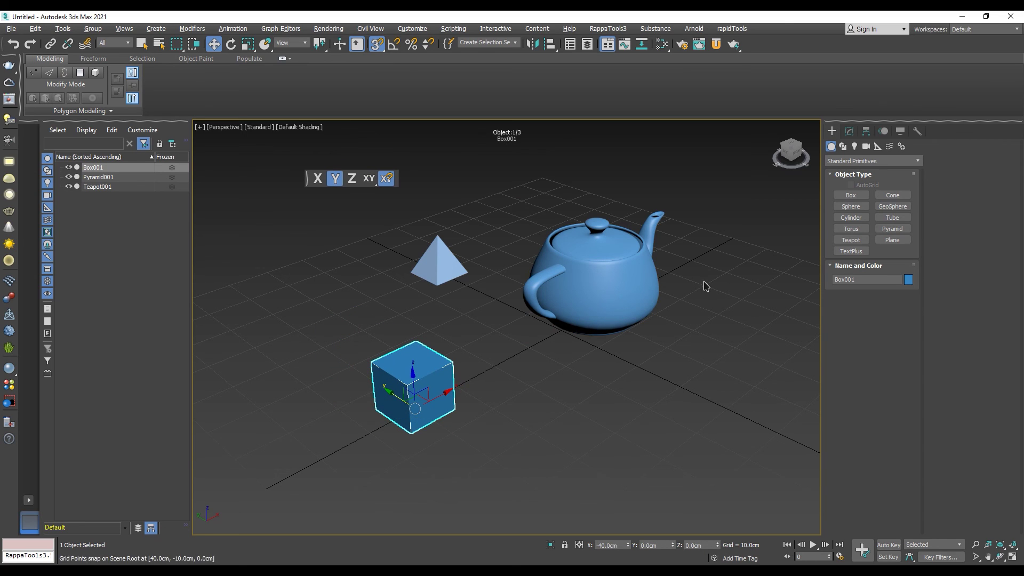
click(741, 300)
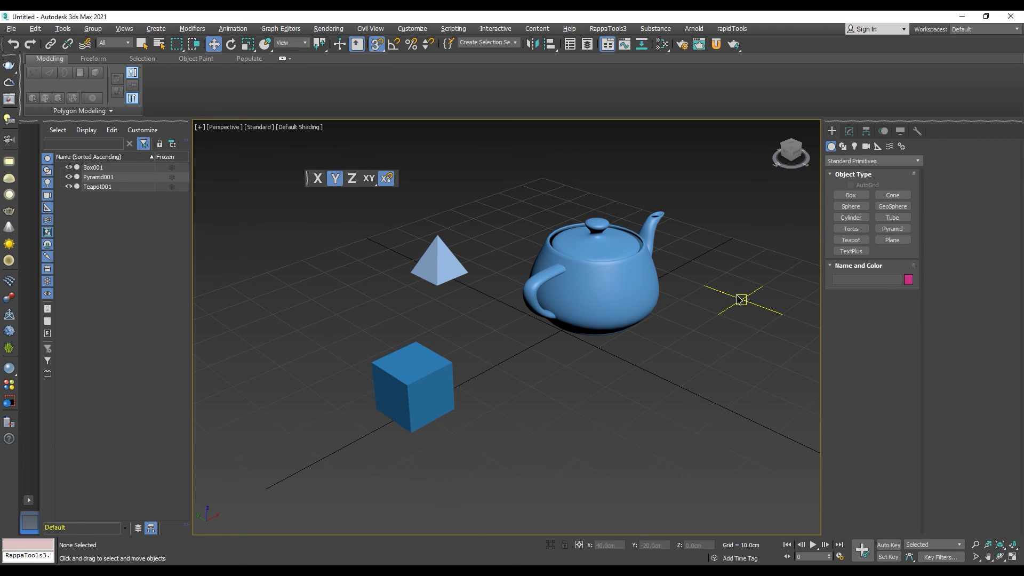